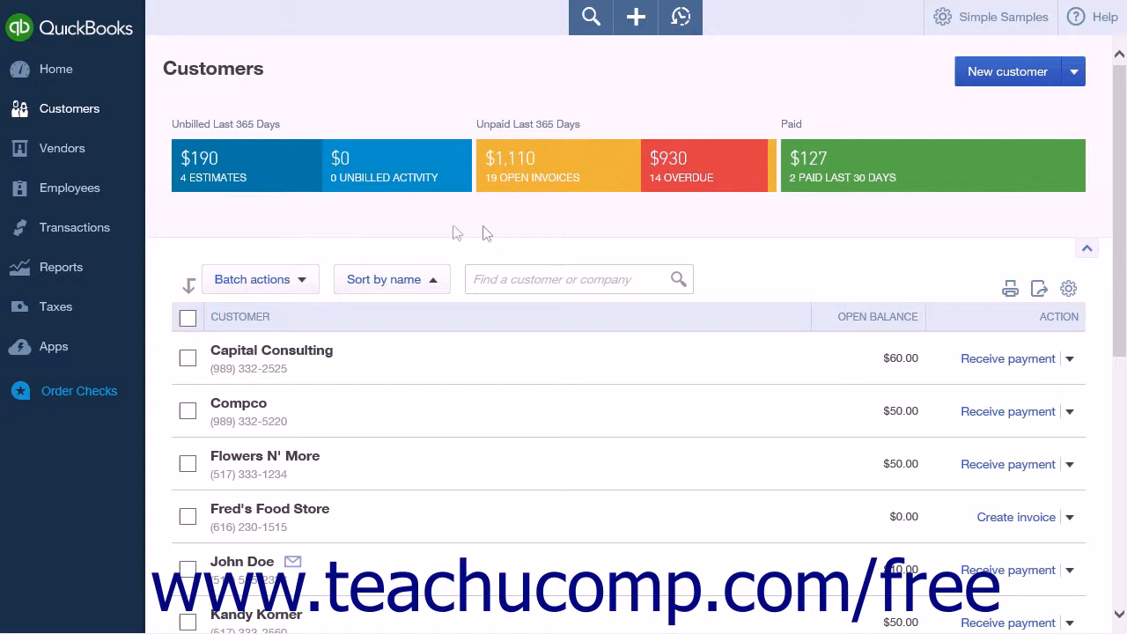
pyautogui.click(641, 24)
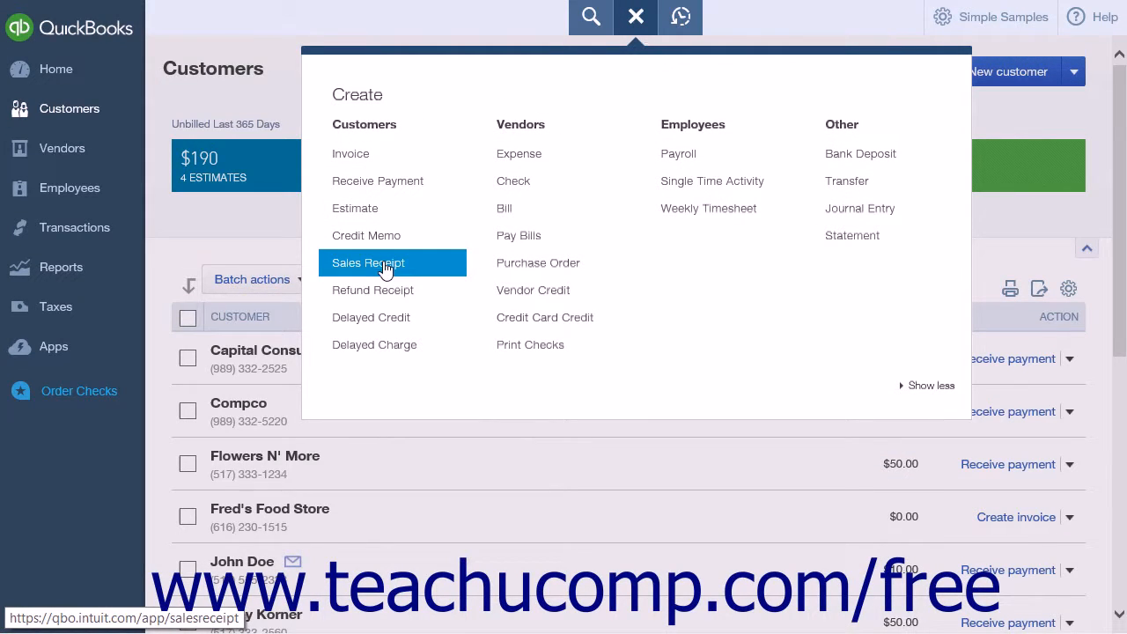
pyautogui.click(259, 234)
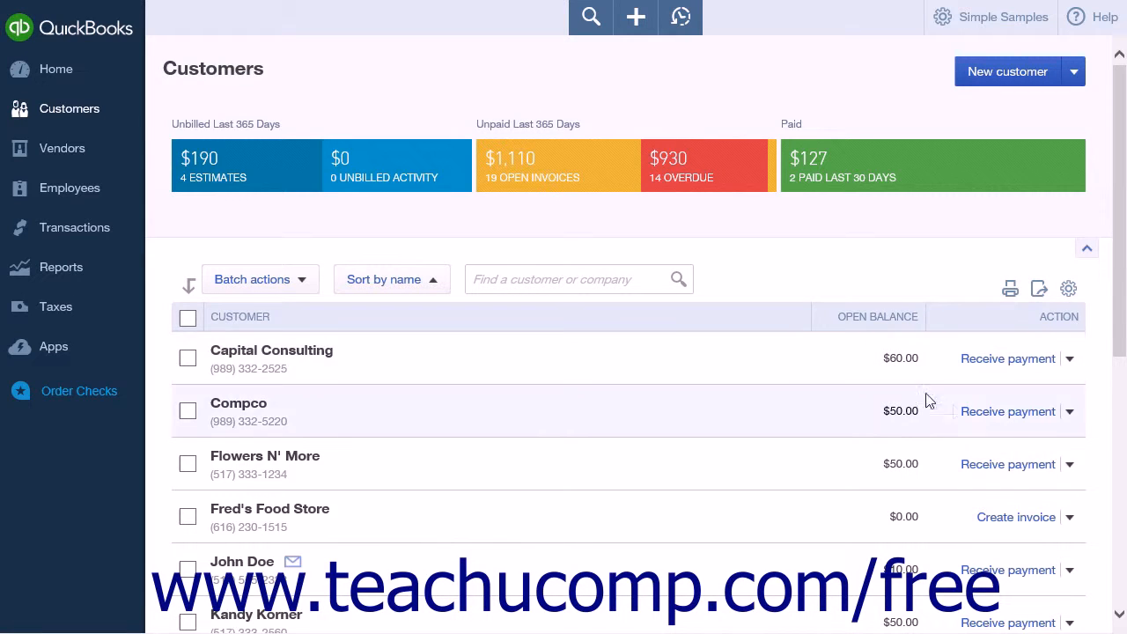
pyautogui.click(1069, 411)
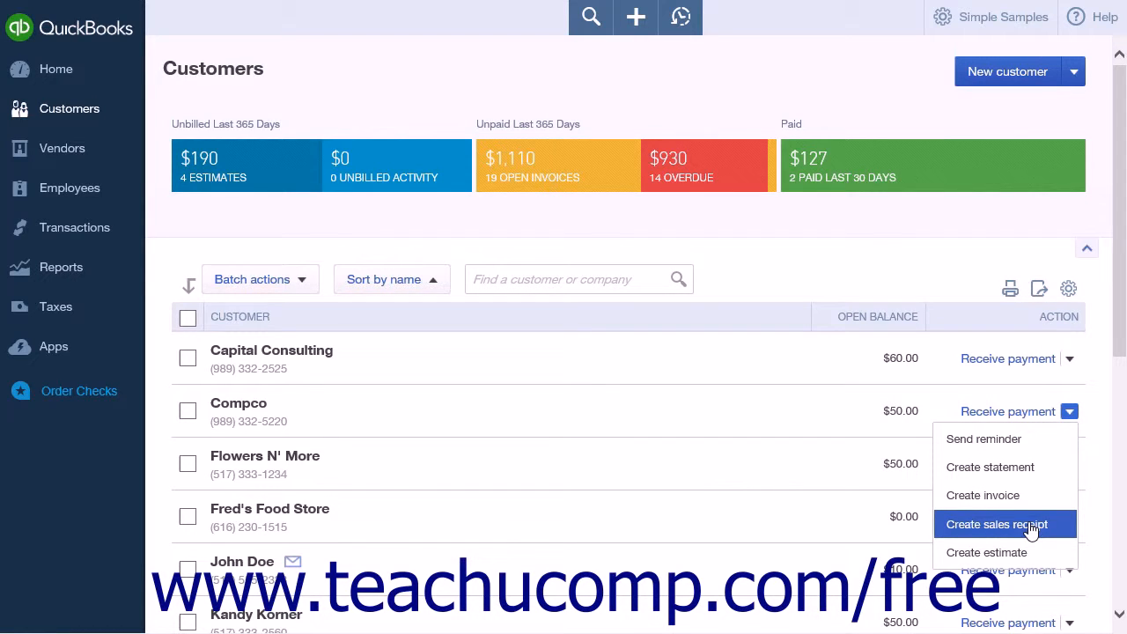
# Step: Open a new sales receipt and add a new customer to it by entering the customer's full name and saving
pyautogui.click(636, 16)
pyautogui.click(395, 257)
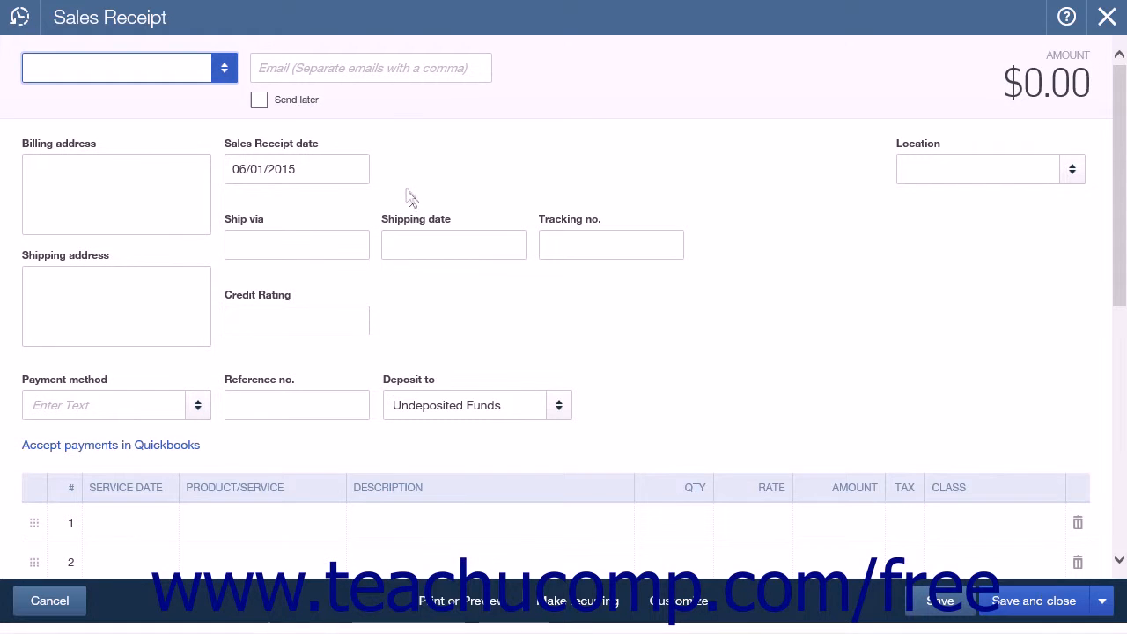
pyautogui.click(225, 73)
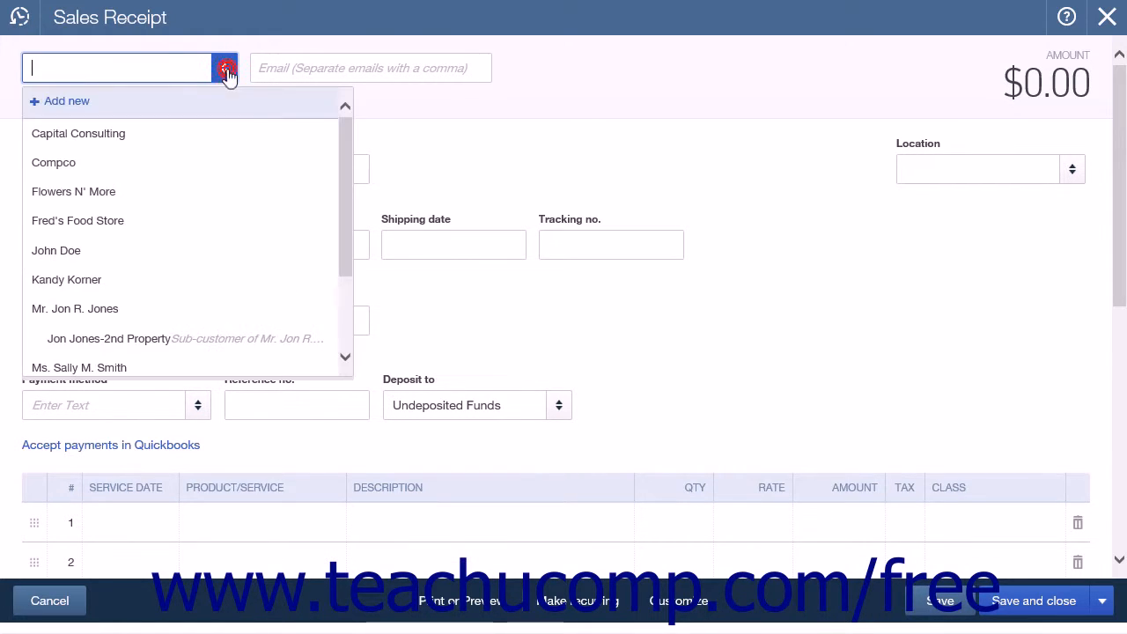
pyautogui.click(78, 109)
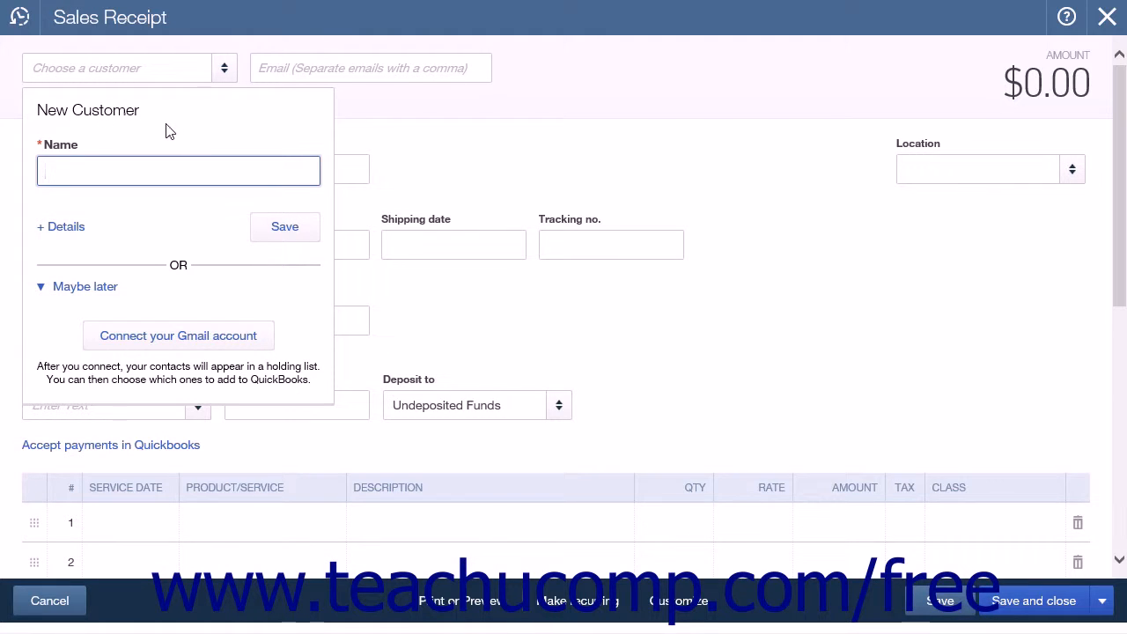
pyautogui.write('Adam Aaronson')
pyautogui.click(62, 227)
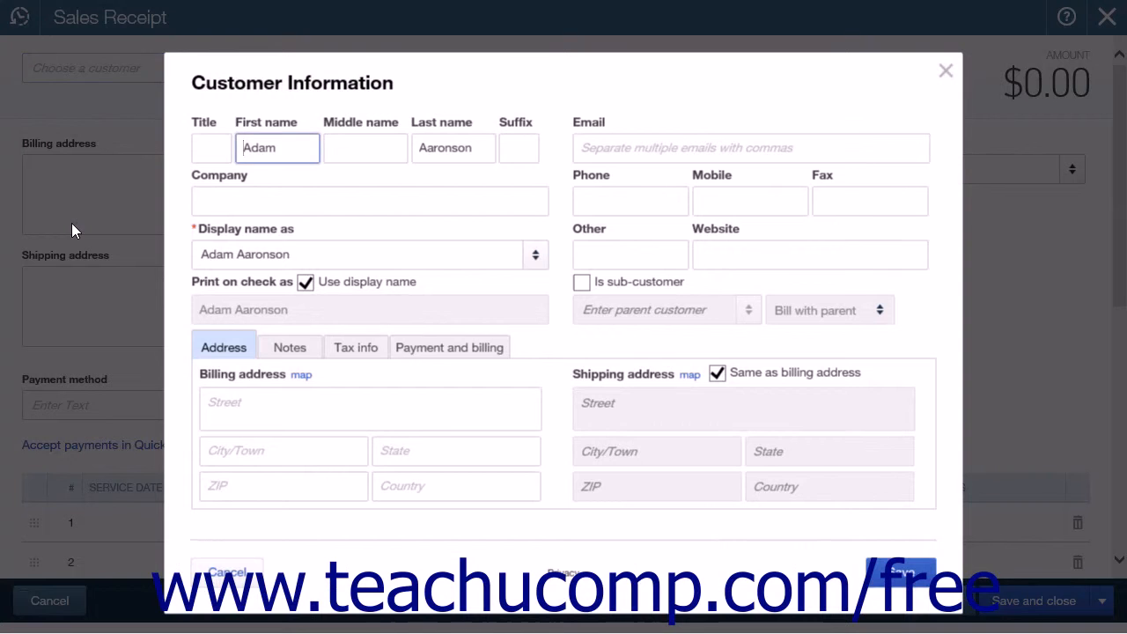
pyautogui.click(228, 568)
pyautogui.click(138, 111)
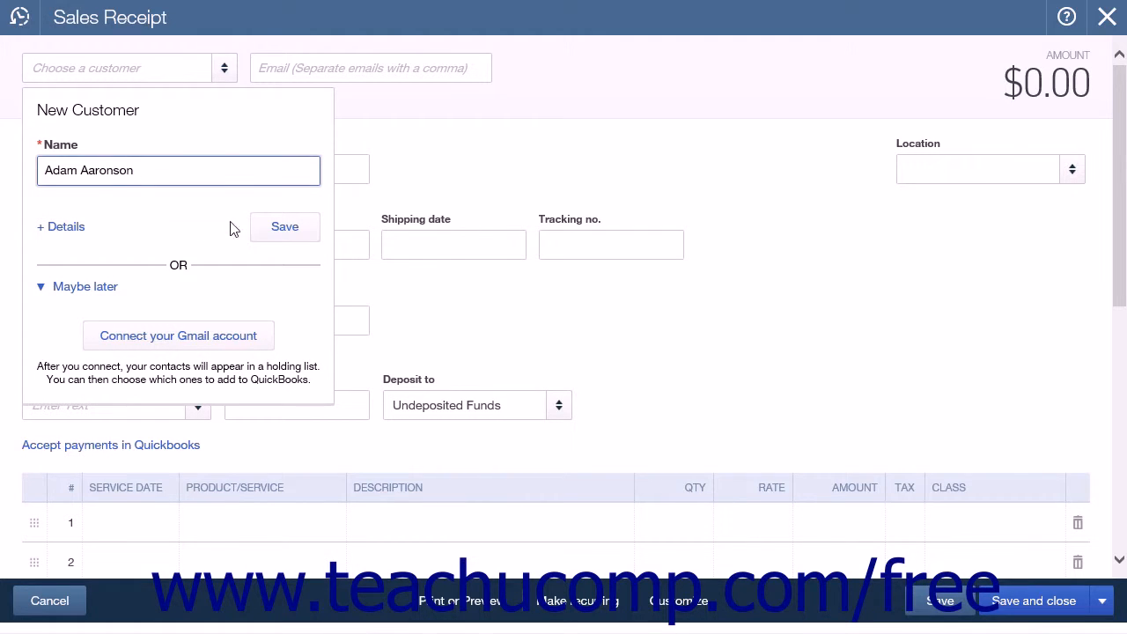
pyautogui.click(276, 230)
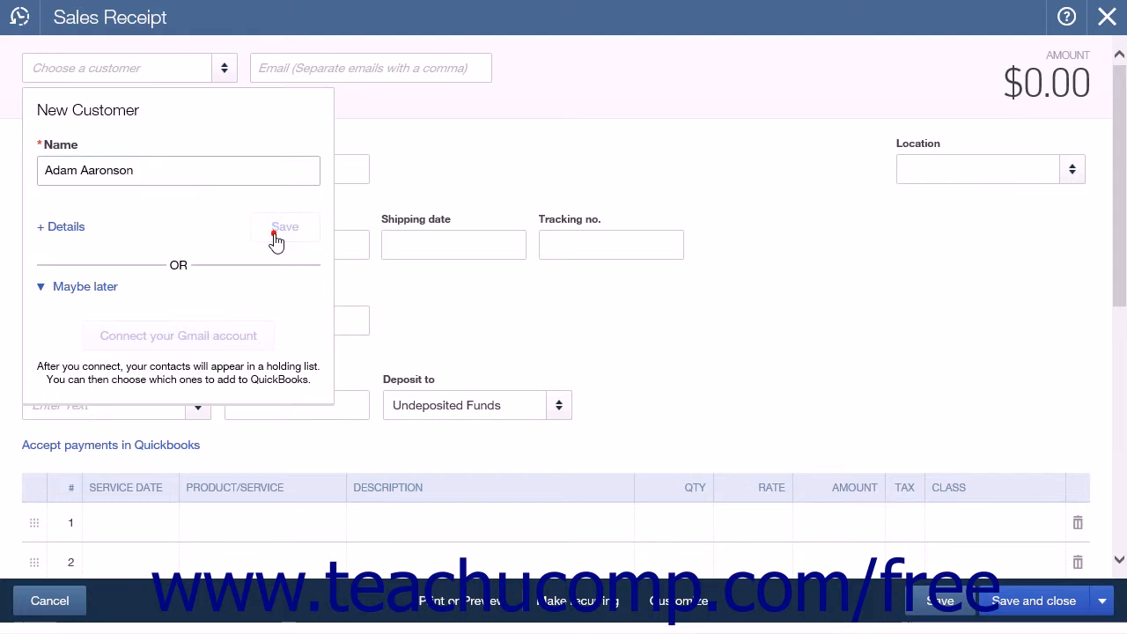
pyautogui.click(276, 233)
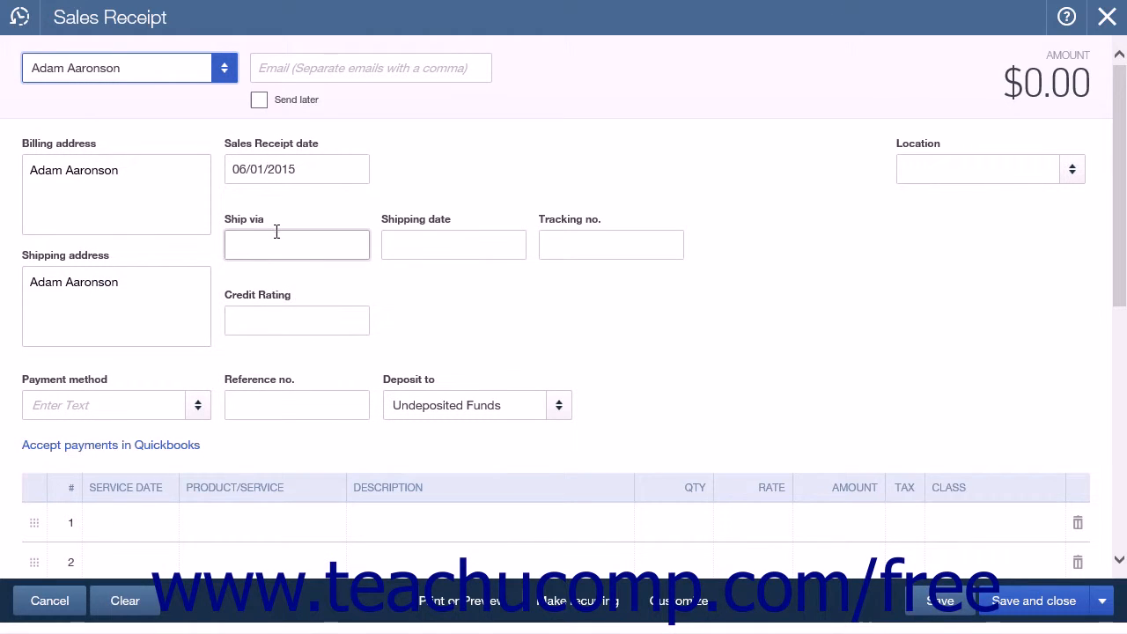
pyautogui.click(283, 75)
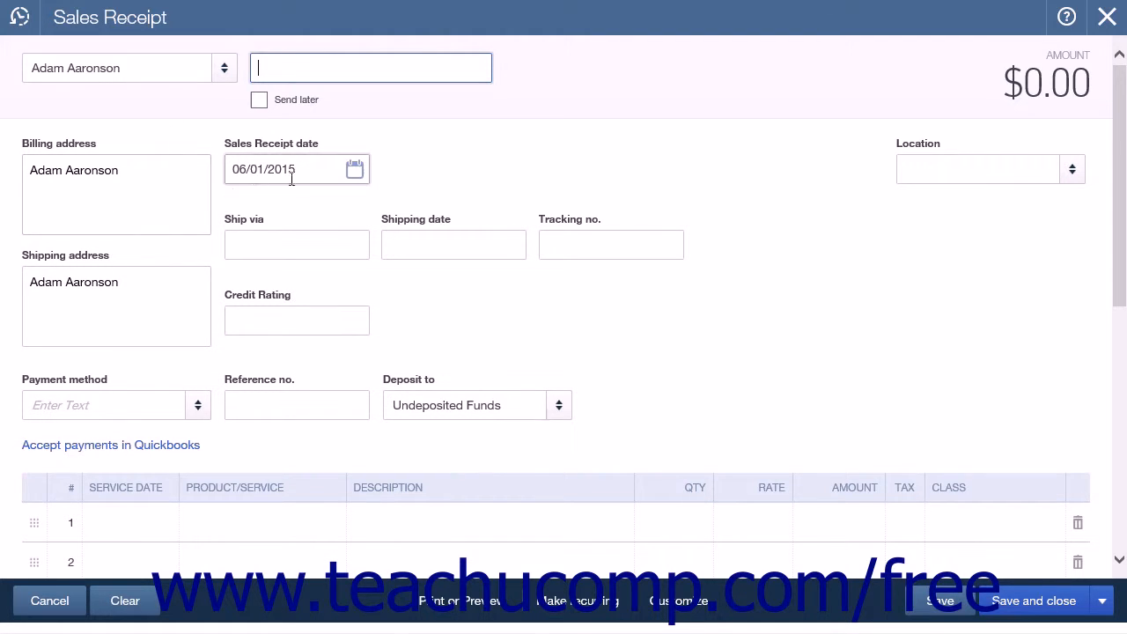
pyautogui.click(259, 178)
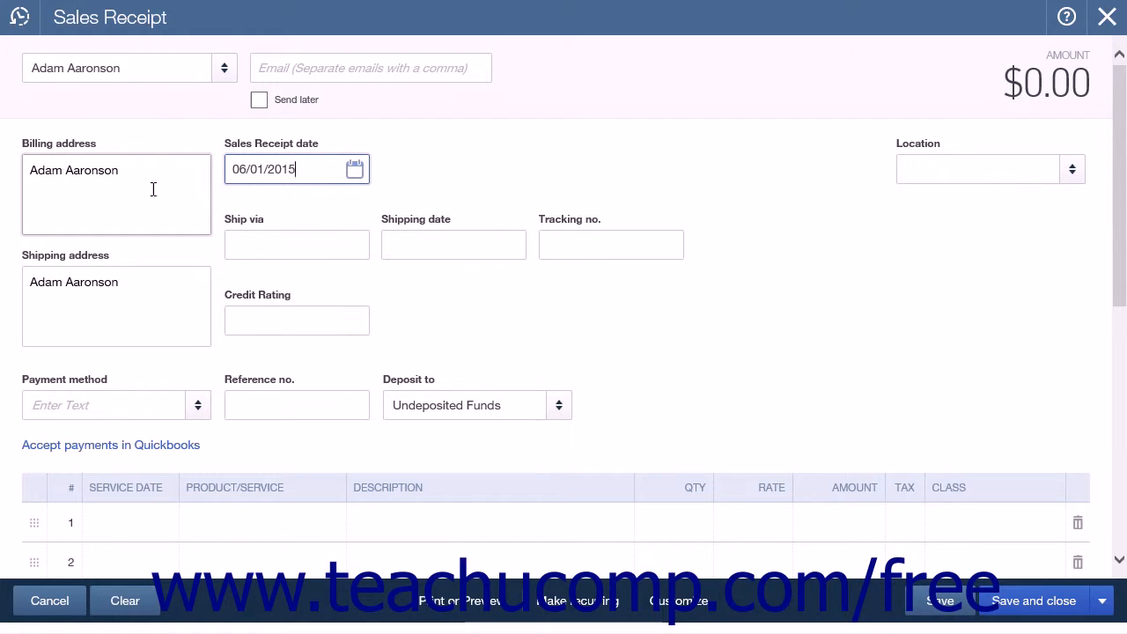
pyautogui.tripleClick(153, 190)
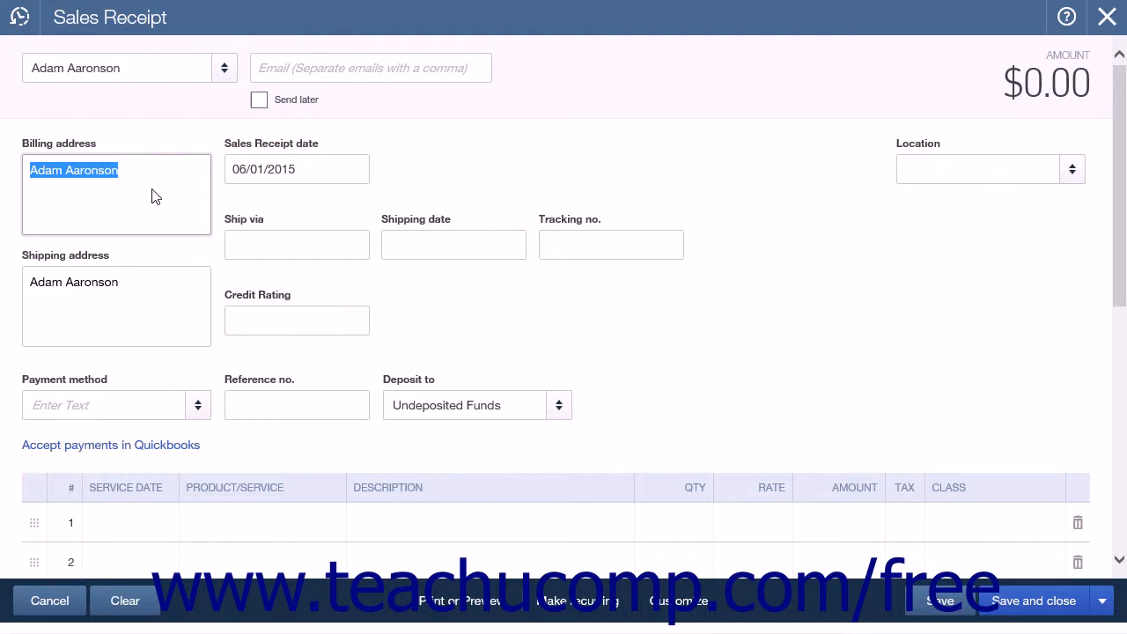
pyautogui.click(327, 168)
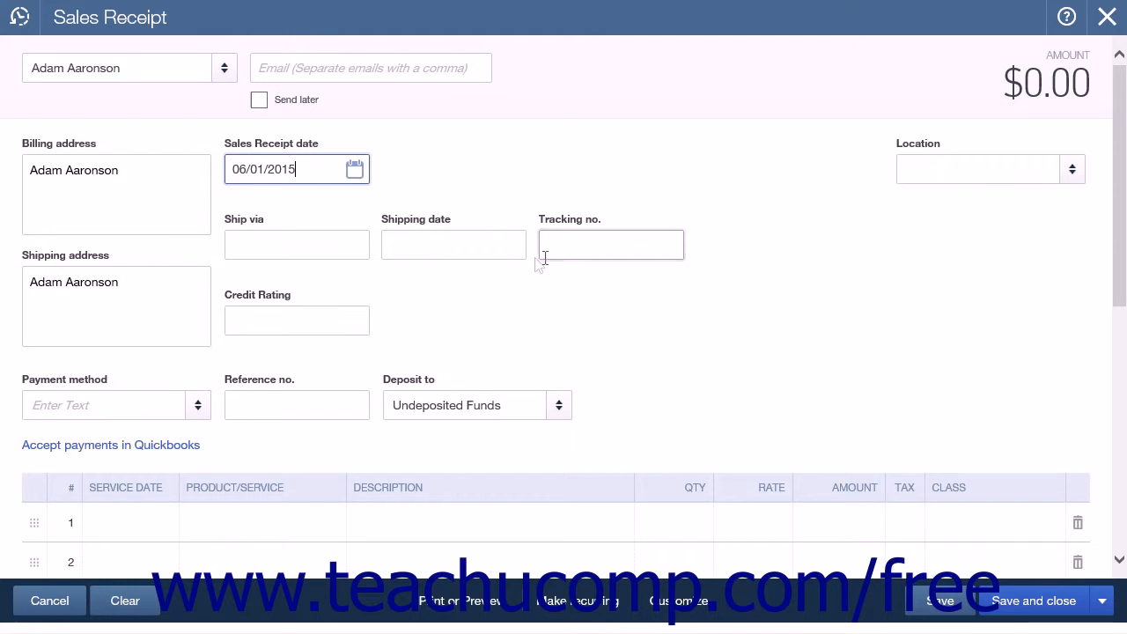
# Step: Set the payment method to Check and enter 6985 as the reference number
pyautogui.click(195, 426)
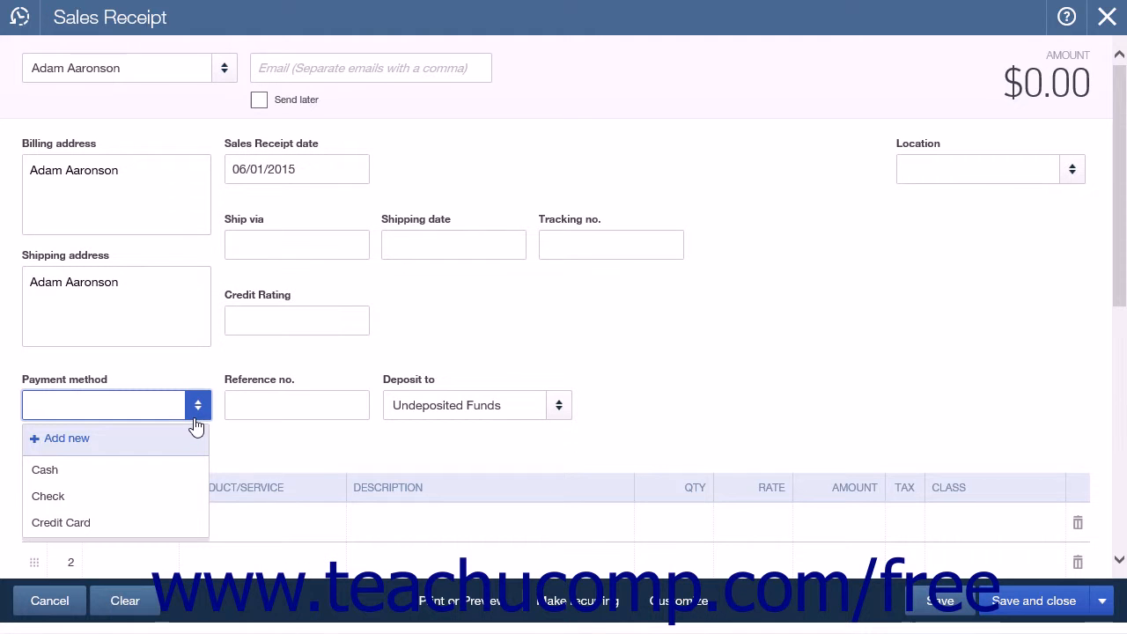
pyautogui.click(141, 496)
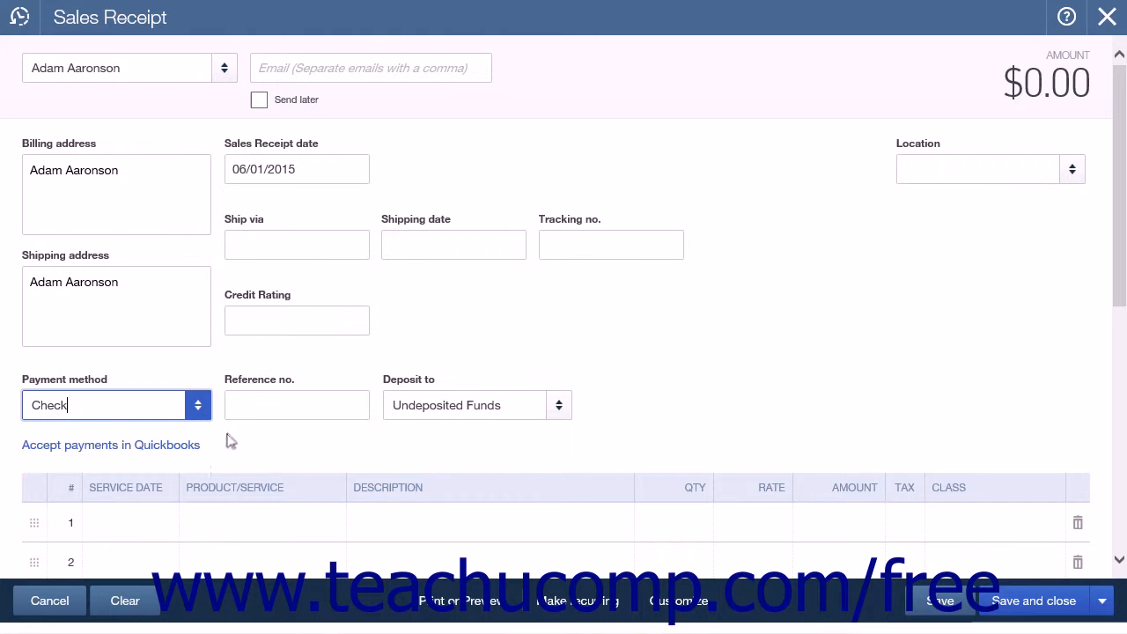
pyautogui.click(258, 410)
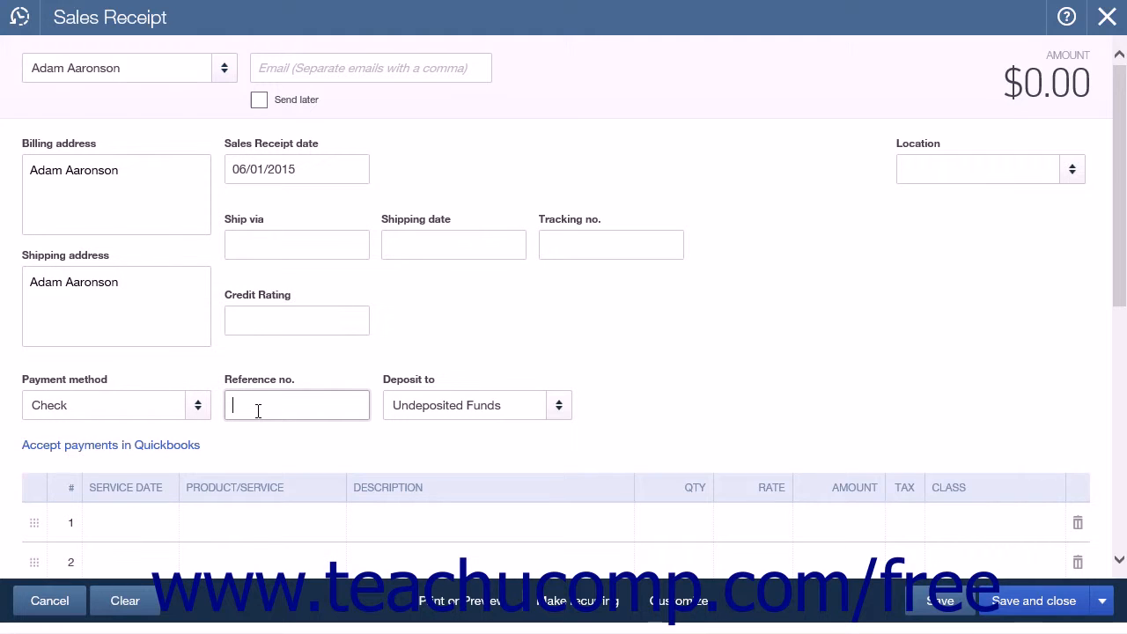
pyautogui.write('6985')
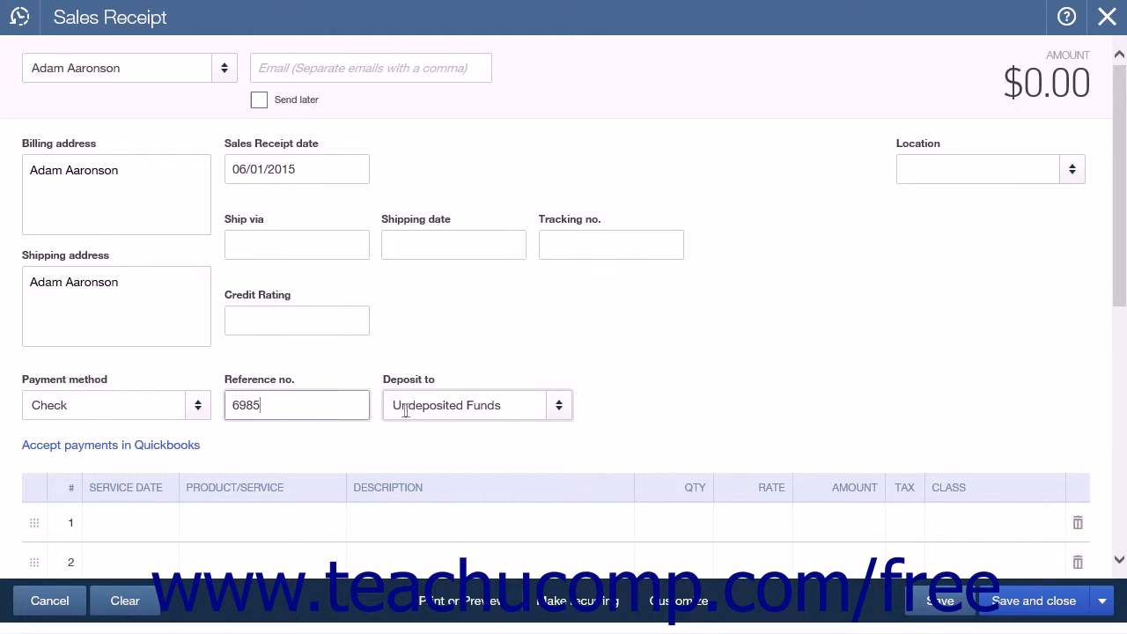
# Step: Choose Undeposited Funds as the account to deposit to
pyautogui.click(557, 410)
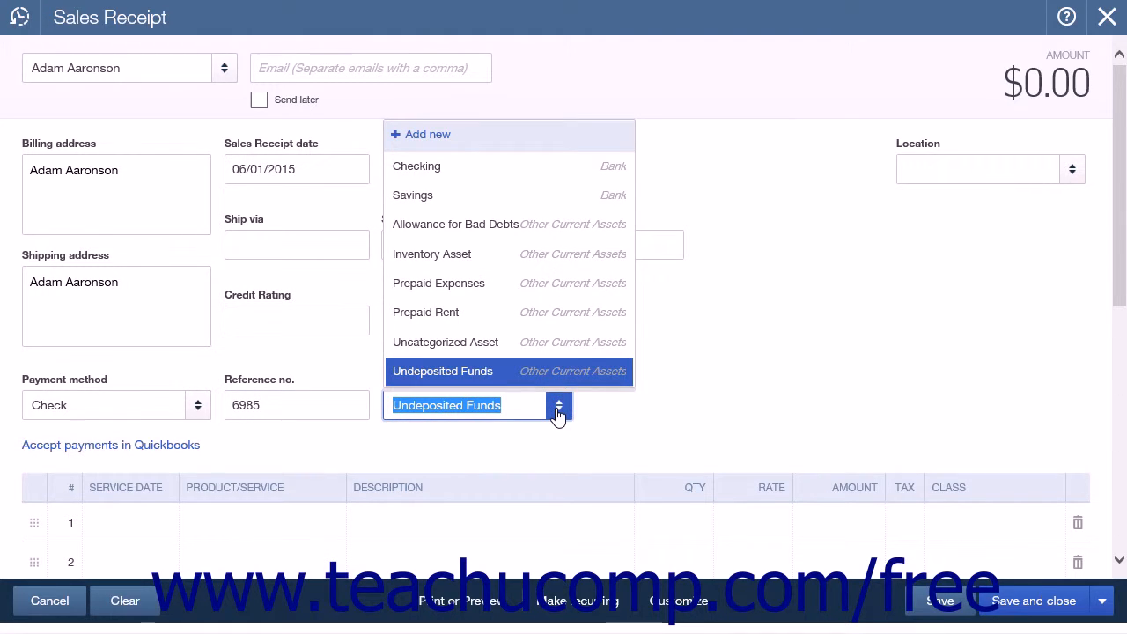
pyautogui.click(499, 379)
pyautogui.scroll(-2, 611, 432)
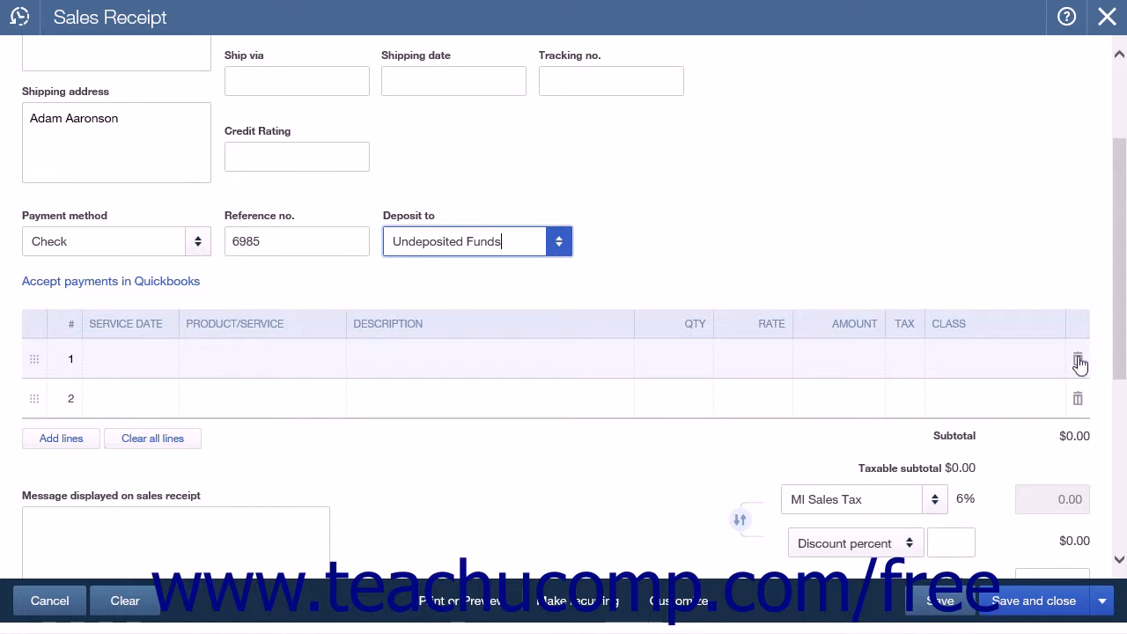
# Step: Add Yard Rake as the product on the first line with a quantity of 2
pyautogui.click(212, 363)
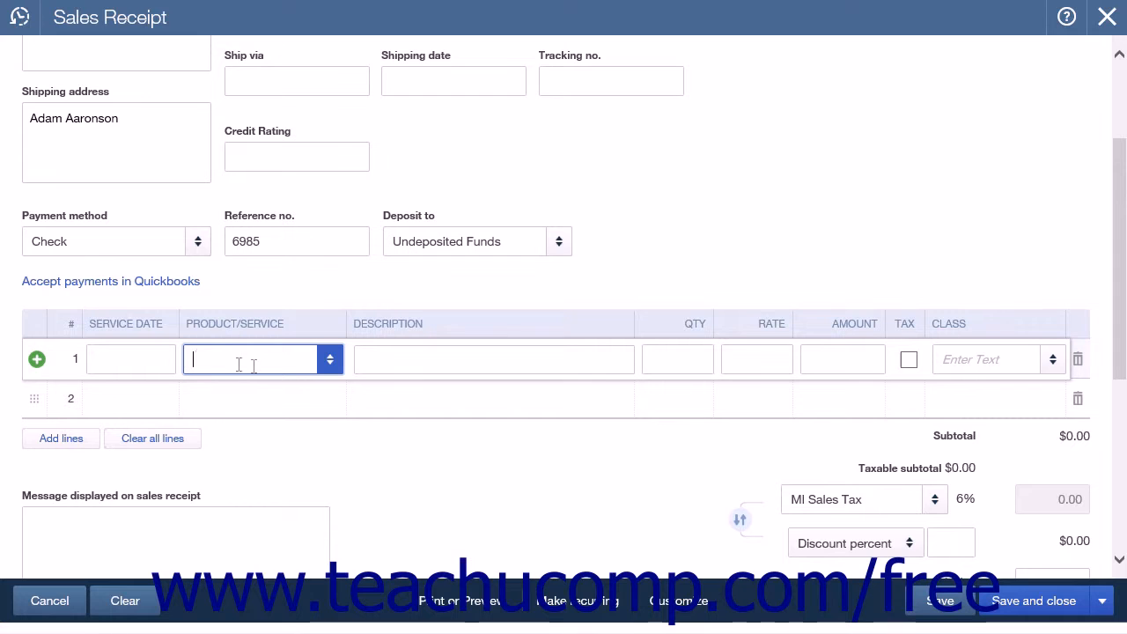
pyautogui.click(328, 363)
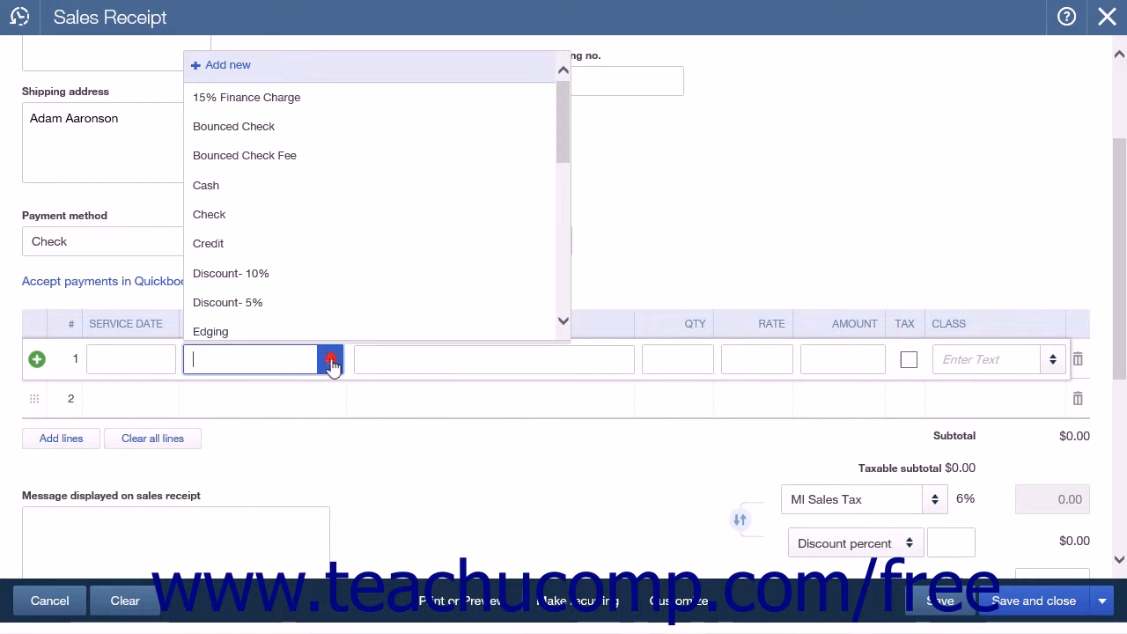
pyautogui.scroll(-10, 291, 301)
pyautogui.click(291, 301)
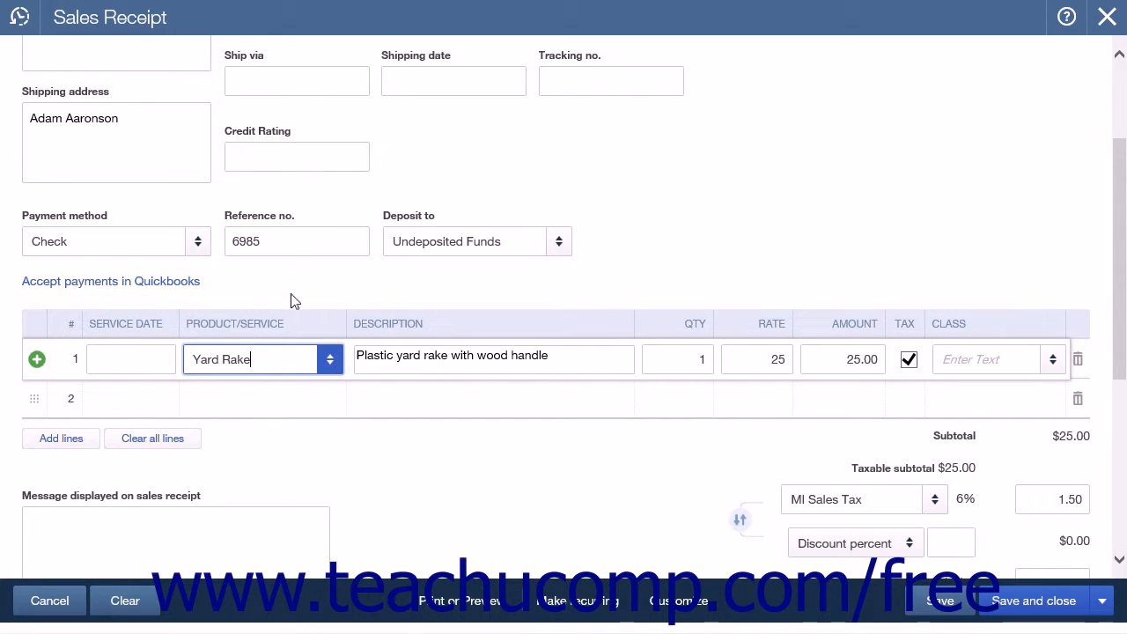
pyautogui.moveTo(675, 359); pyautogui.dragTo(712, 364)
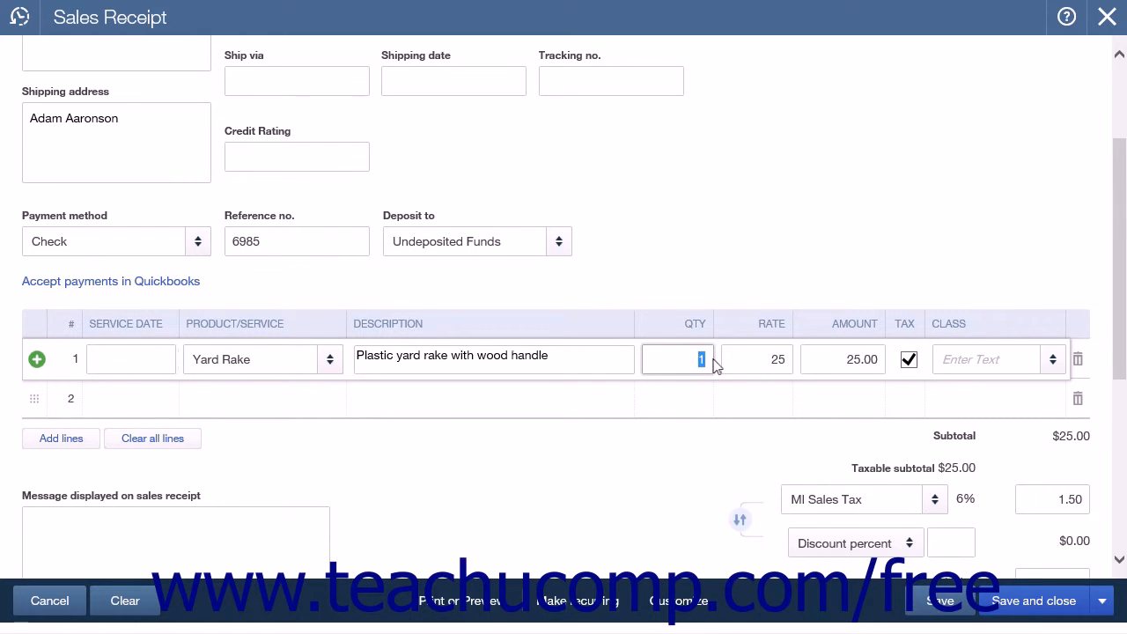
pyautogui.write('2')
pyautogui.press('Tab')
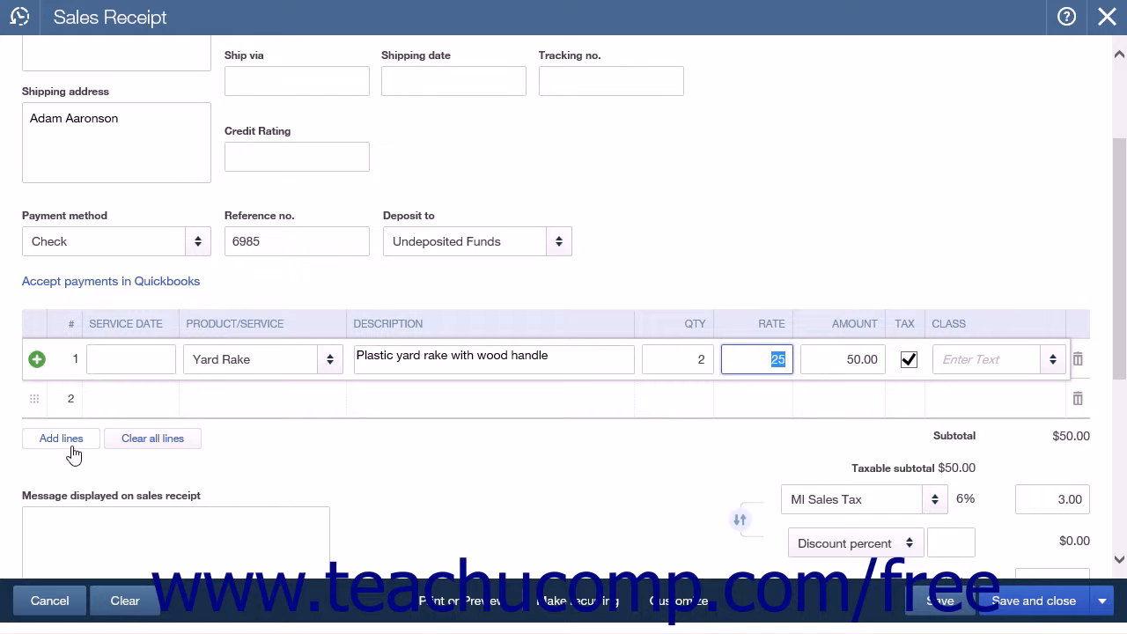
# Step: Examine the message, memo, totals and attachments sections of the sales receipt
pyautogui.scroll(-3, 74, 453)
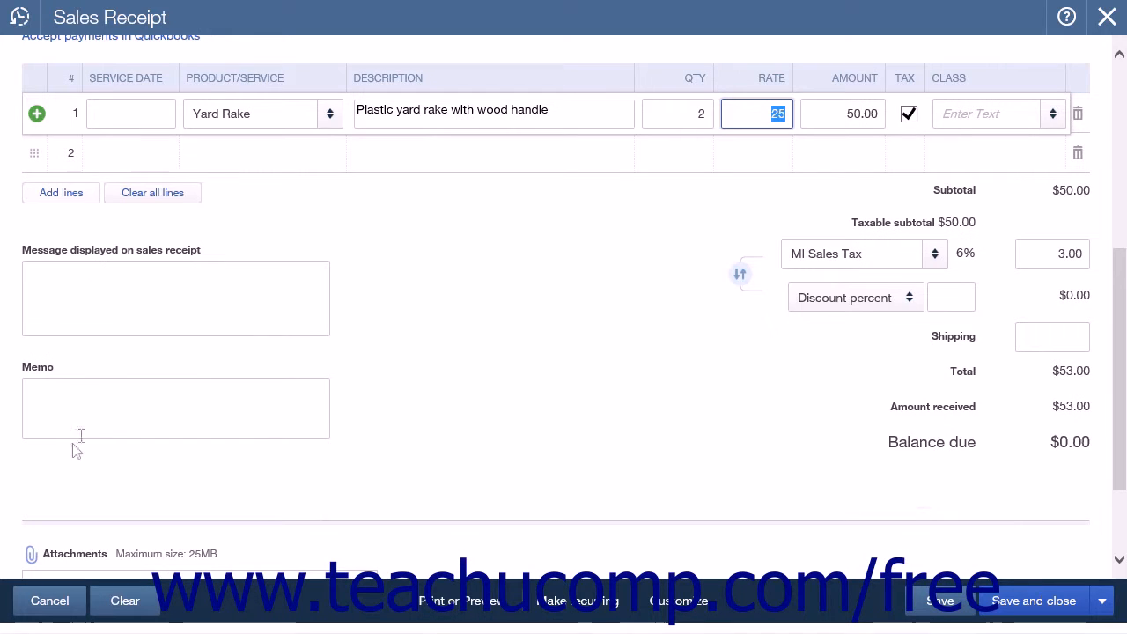
pyautogui.click(127, 287)
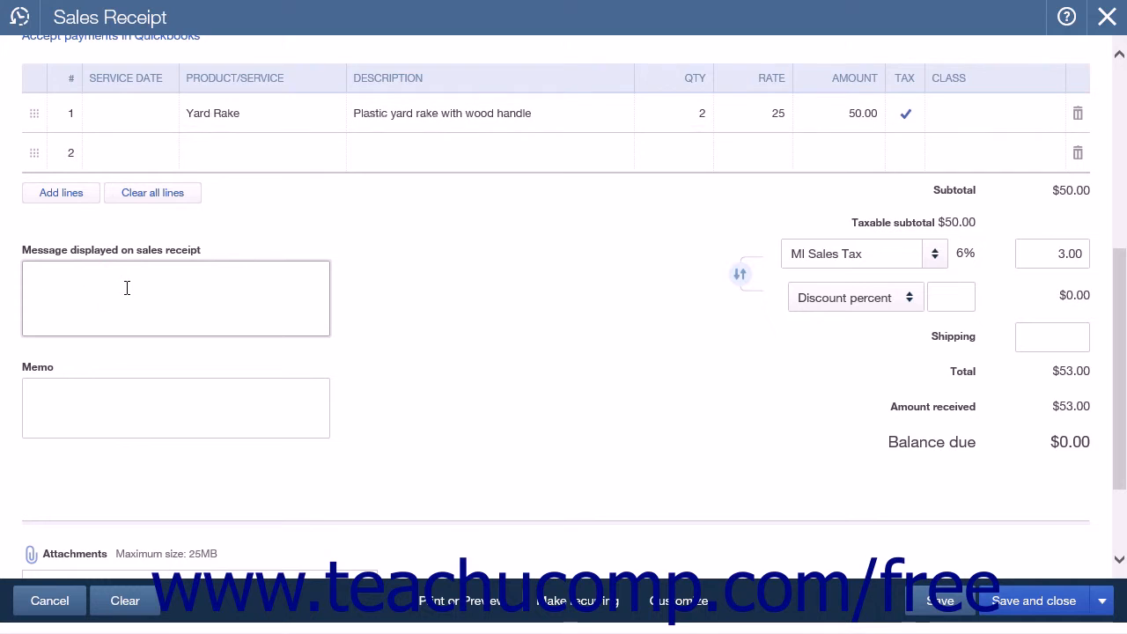
pyautogui.click(126, 419)
pyautogui.click(124, 292)
pyautogui.click(97, 395)
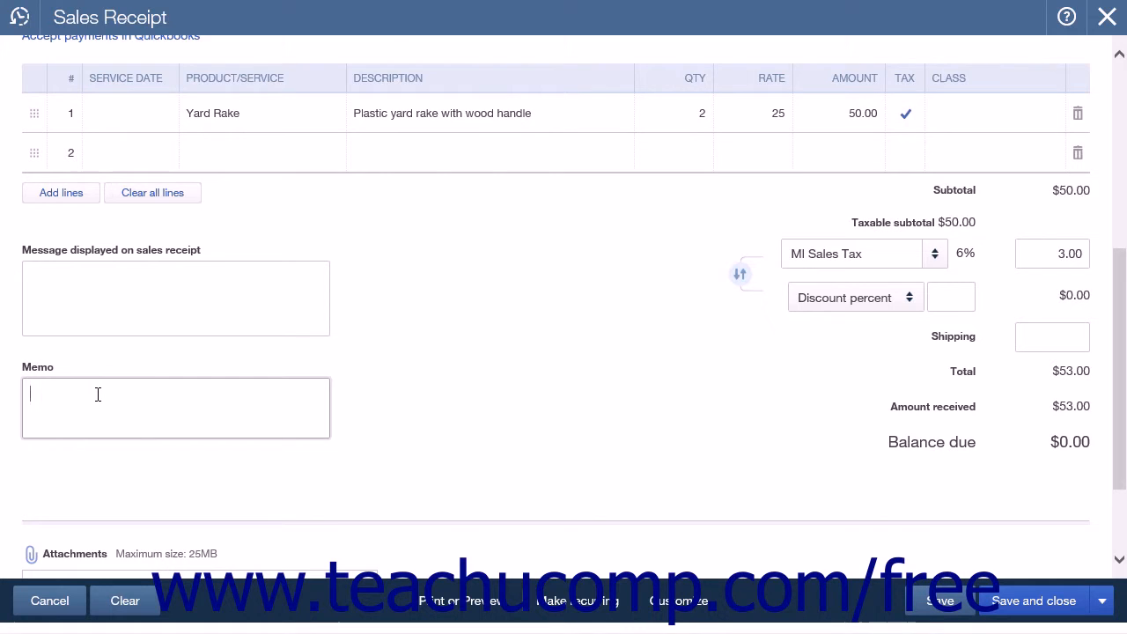
pyautogui.scroll(-1, 98, 397)
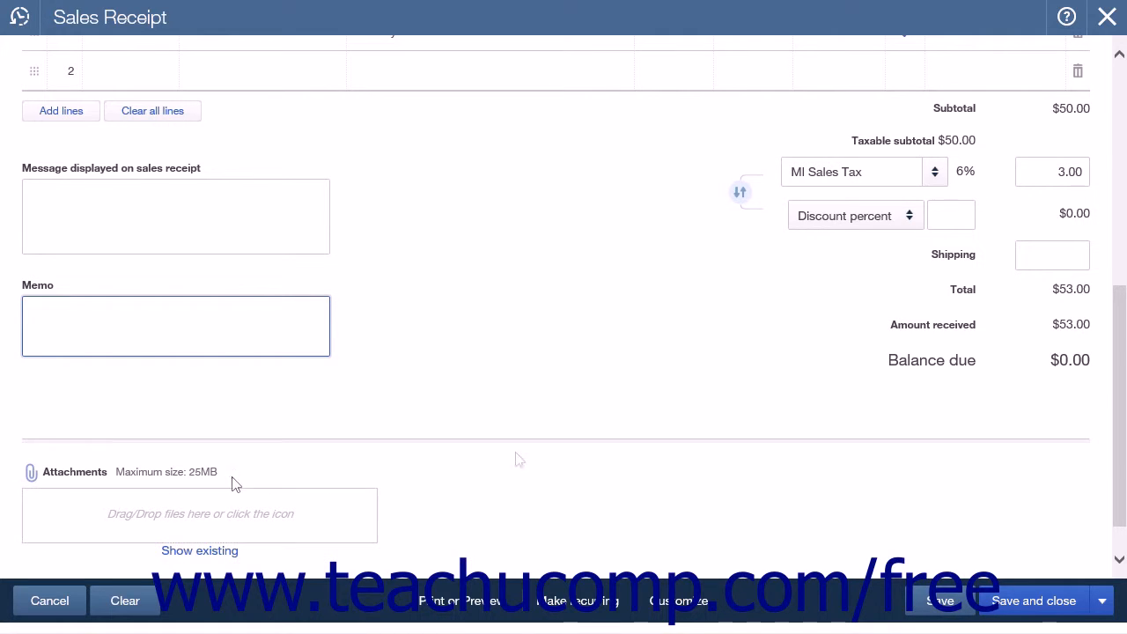
pyautogui.scroll(1, 535, 465)
pyautogui.scroll(1, 536, 465)
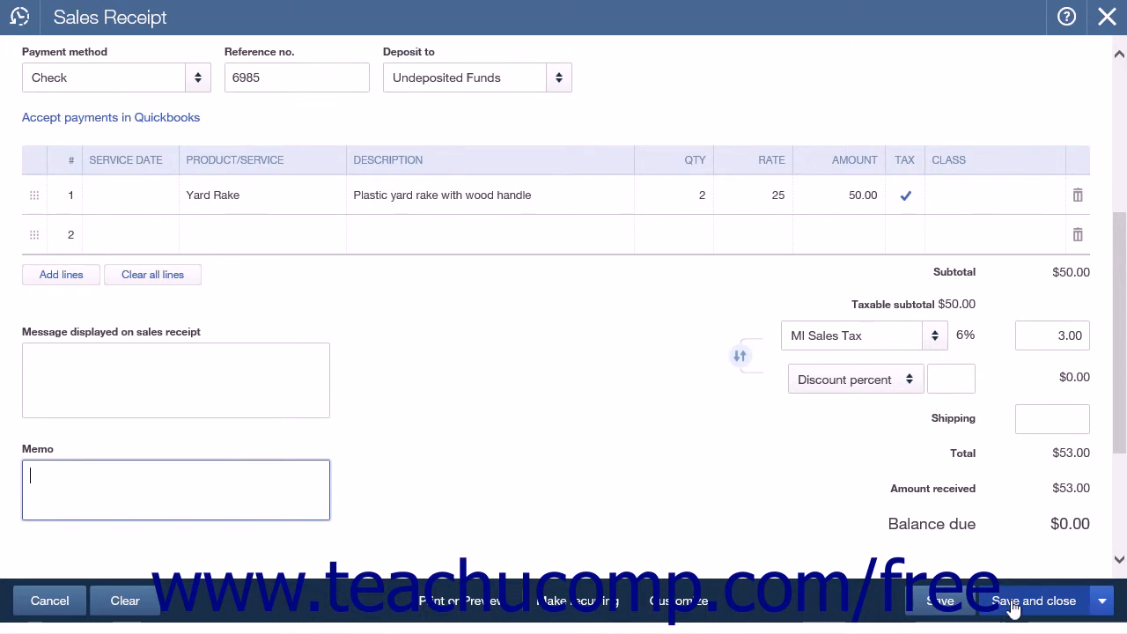
# Step: Save and close the sales receipt
pyautogui.click(1100, 601)
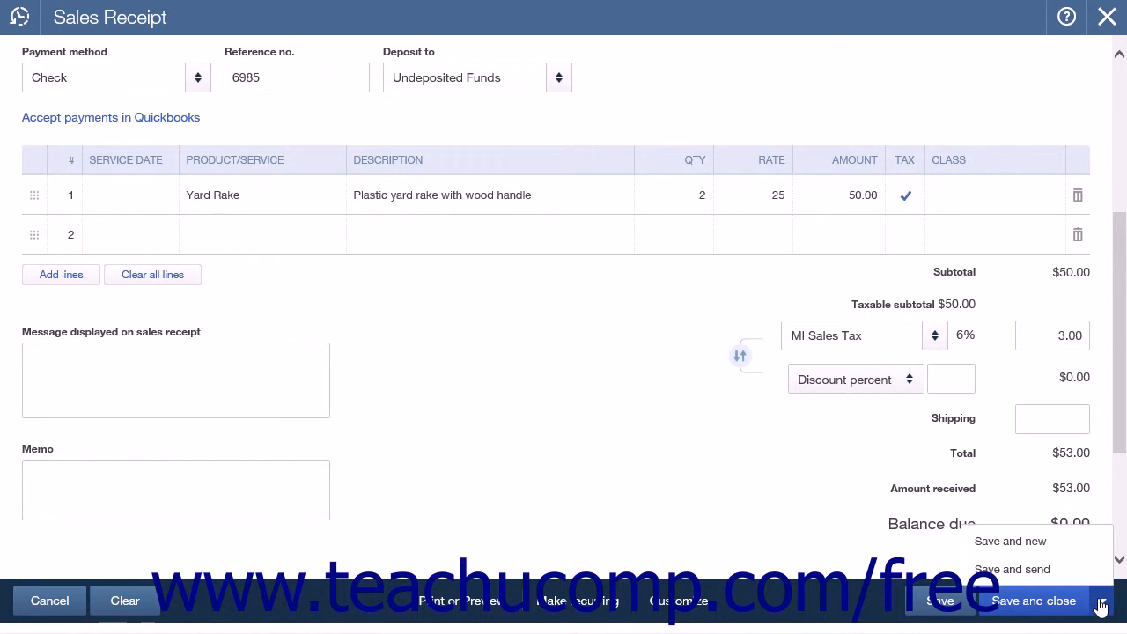
pyautogui.click(1101, 603)
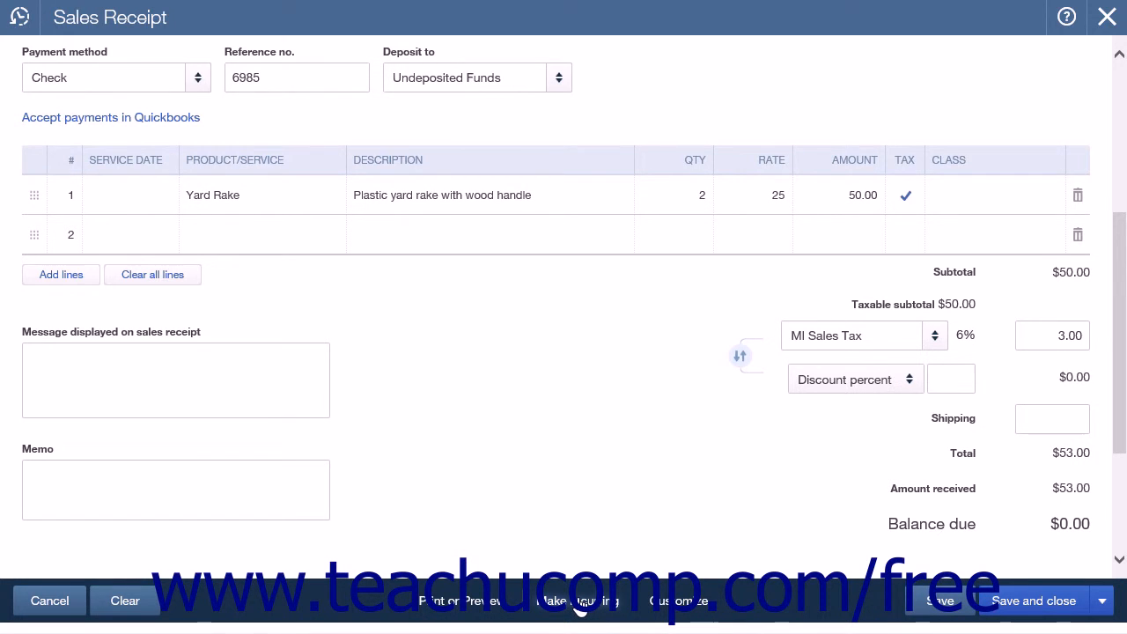
pyautogui.click(582, 604)
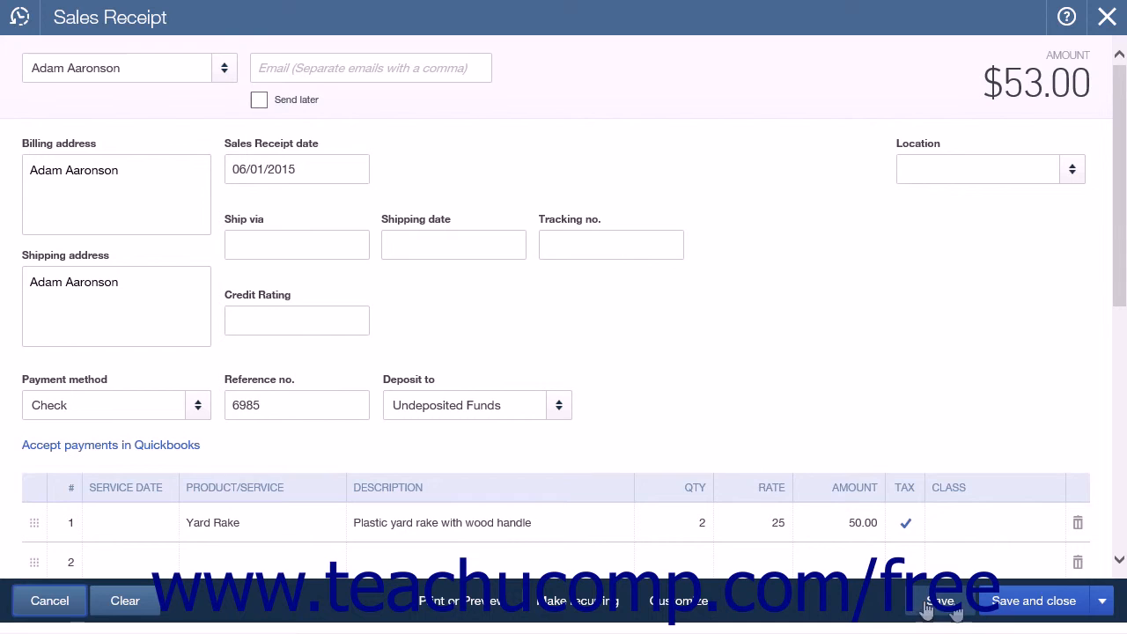
pyautogui.click(1102, 604)
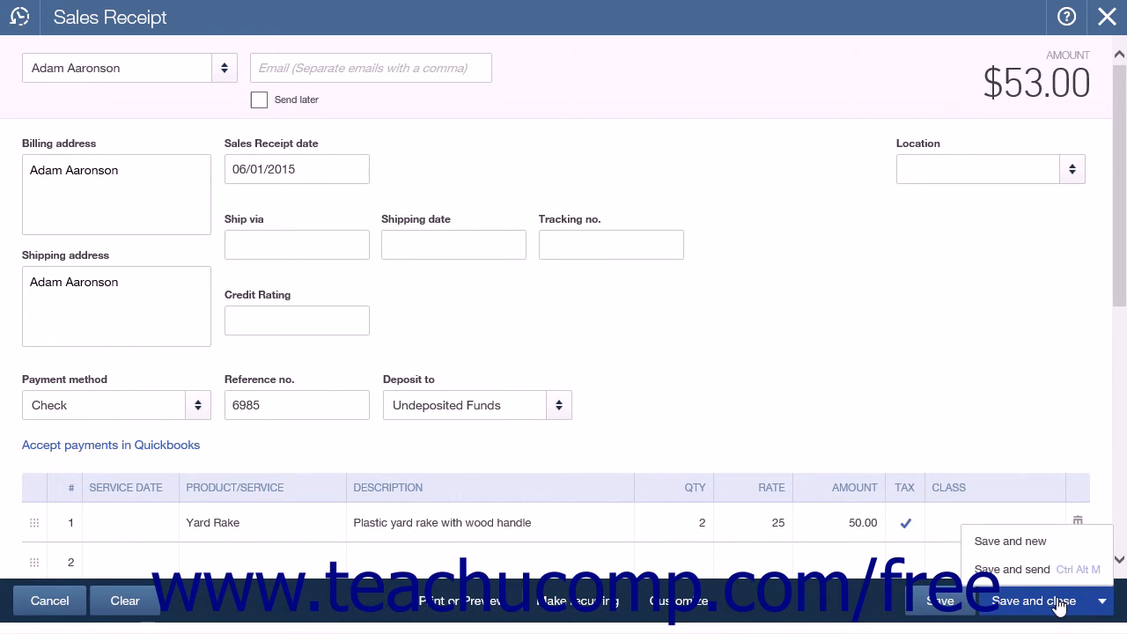
pyautogui.click(1060, 602)
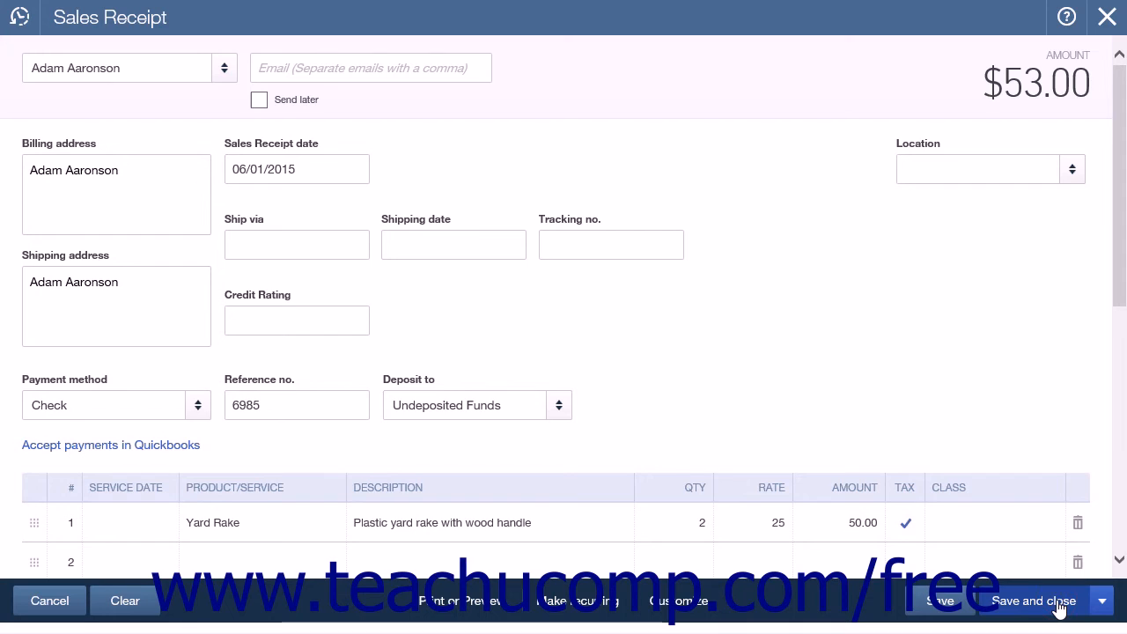